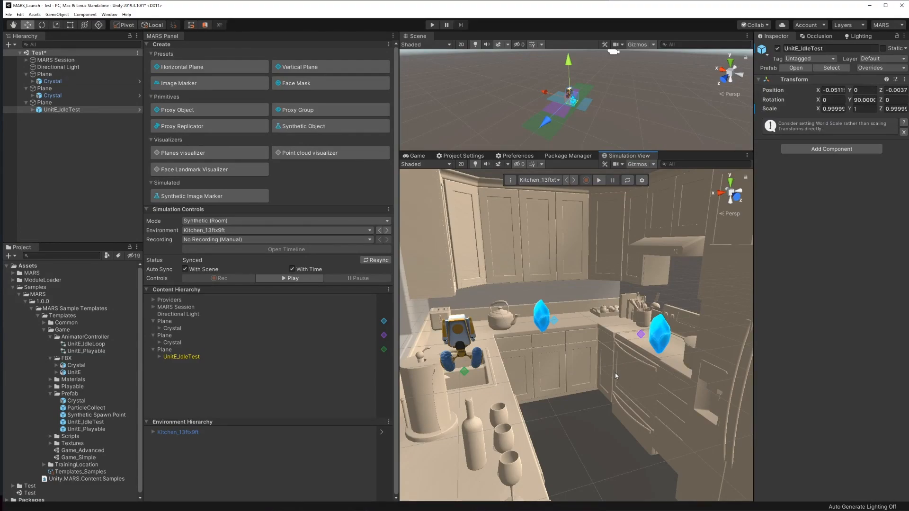
# Step: Switch the simulated environment to Kitchen_17ftx16ft and inspect where the proxy content lands in the room
pyautogui.click(574, 181)
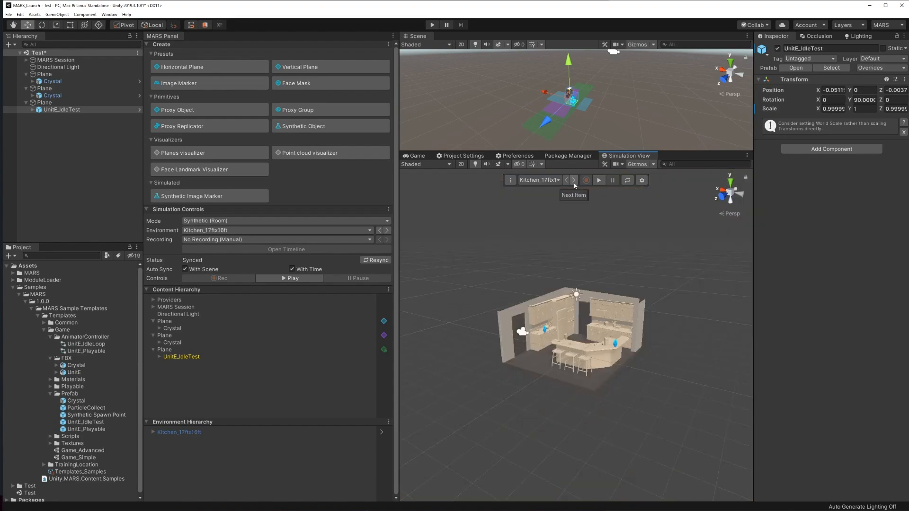
pyautogui.press('w')
pyautogui.moveTo(582, 311); pyautogui.dragTo(581, 298, button='right')
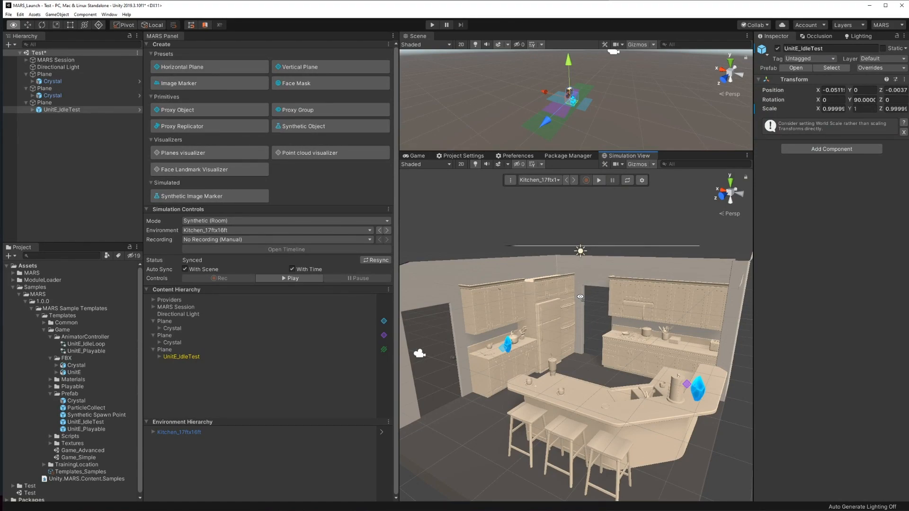
pyautogui.moveTo(581, 298); pyautogui.dragTo(582, 293, button='right')
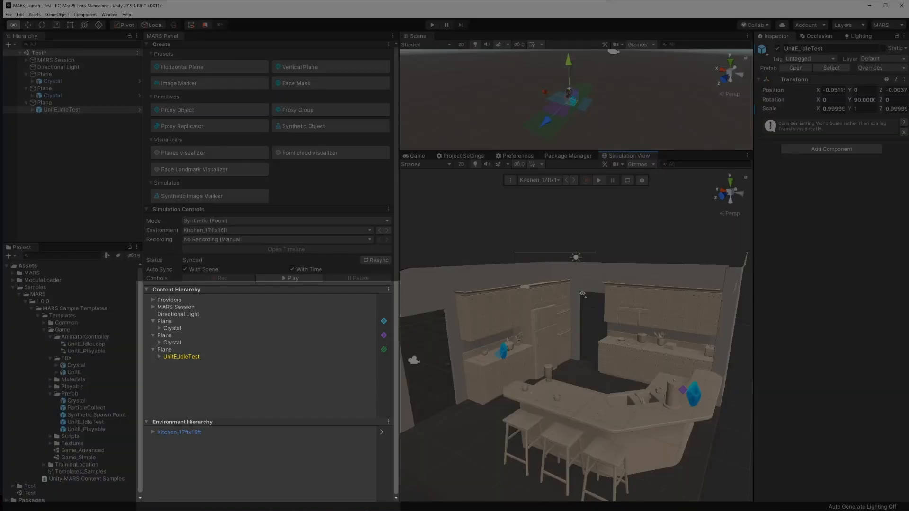
pyautogui.moveTo(583, 294); pyautogui.dragTo(582, 294, button='right')
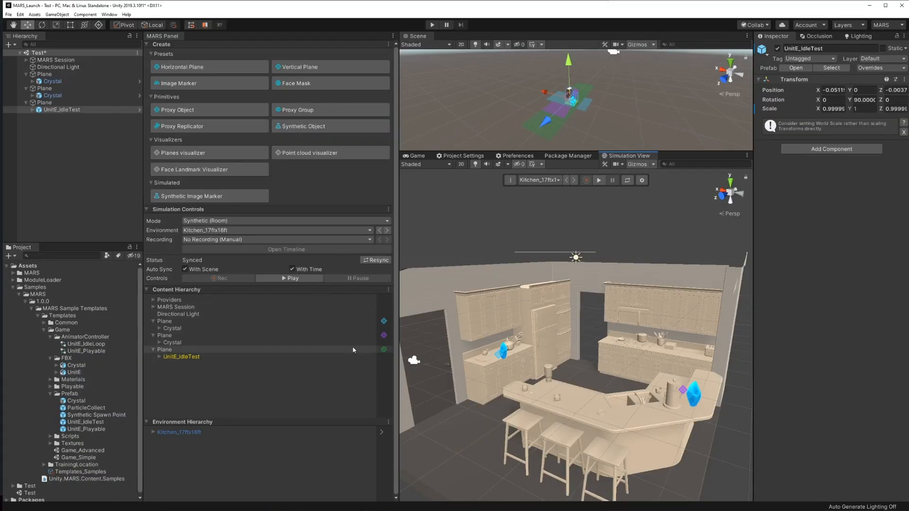
# Step: Compare the UnitE_IdleTest plane proxy with the stove countertop in the simulation and optimize its Plane Size Condition for that surface
pyautogui.click(354, 350)
pyautogui.moveTo(500, 346); pyautogui.dragTo(545, 333, button='right')
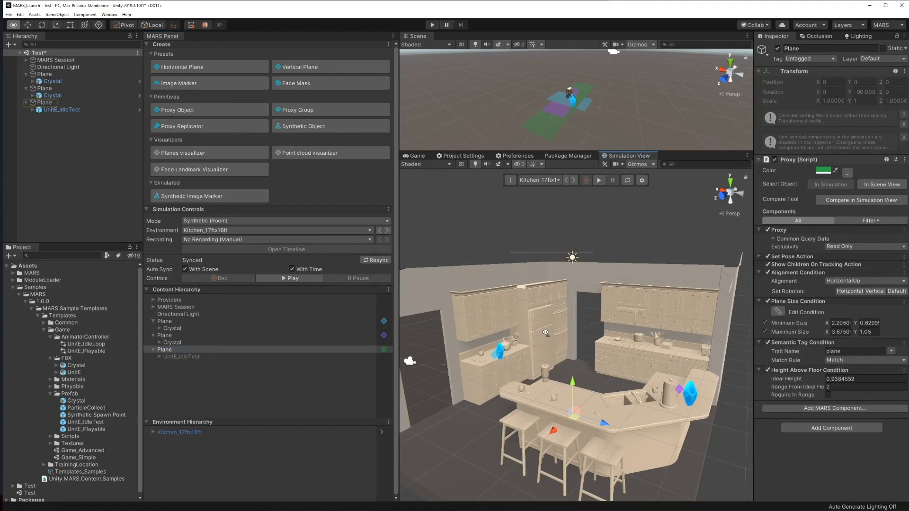
pyautogui.moveTo(546, 333); pyautogui.dragTo(684, 339, button='right')
pyautogui.click(860, 207)
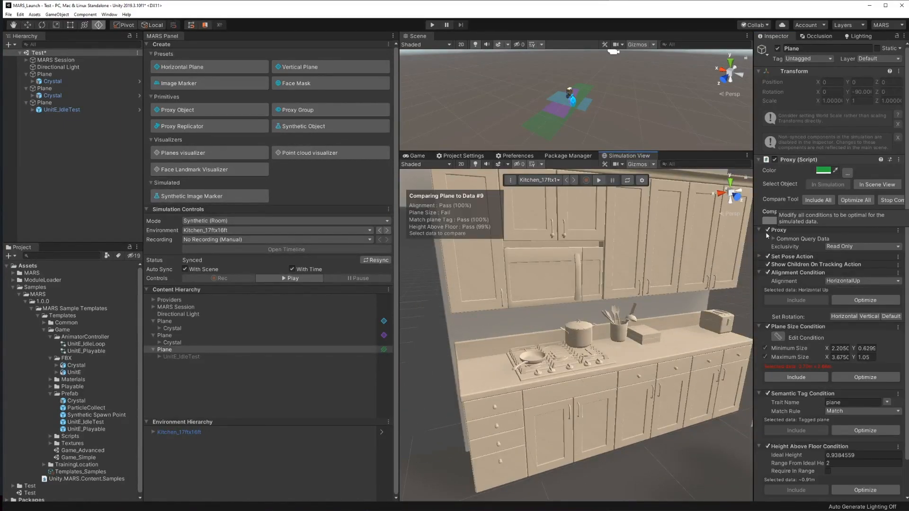
pyautogui.click(630, 347)
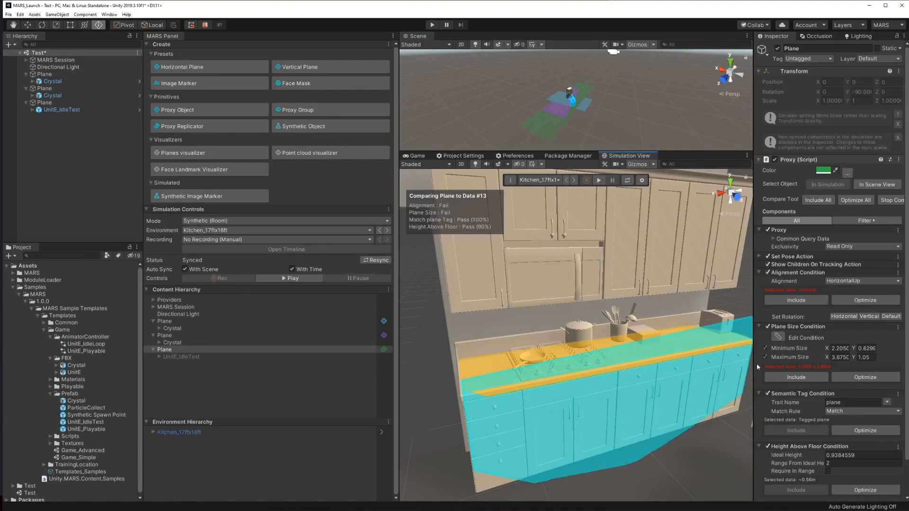
pyautogui.click(868, 377)
pyautogui.press('w')
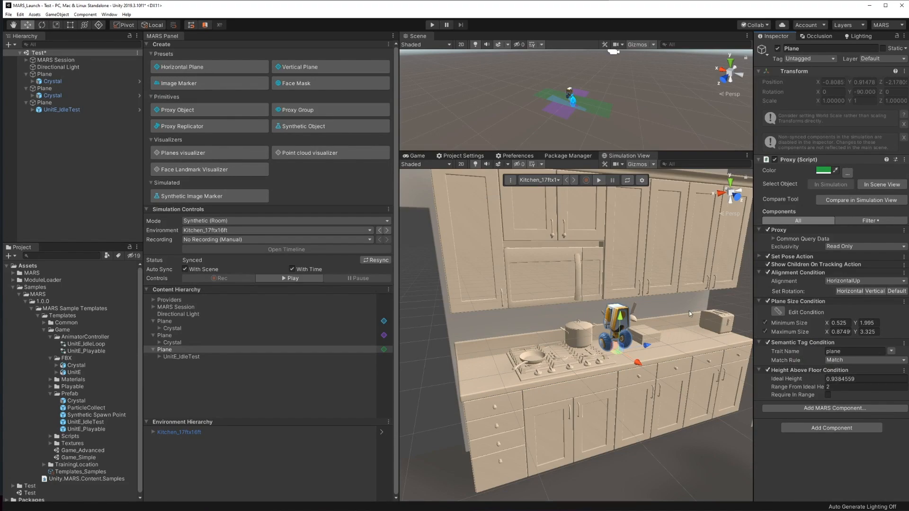
pyautogui.moveTo(658, 305); pyautogui.dragTo(650, 303, button='middle')
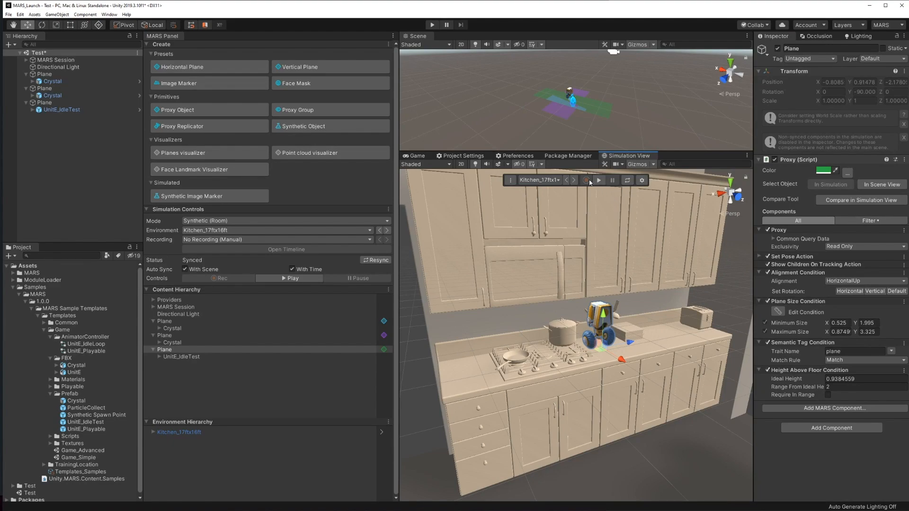
# Step: Switch the simulated environment to Kitchen_25ftx16ft and bring the kitchen island into close view
pyautogui.click(575, 180)
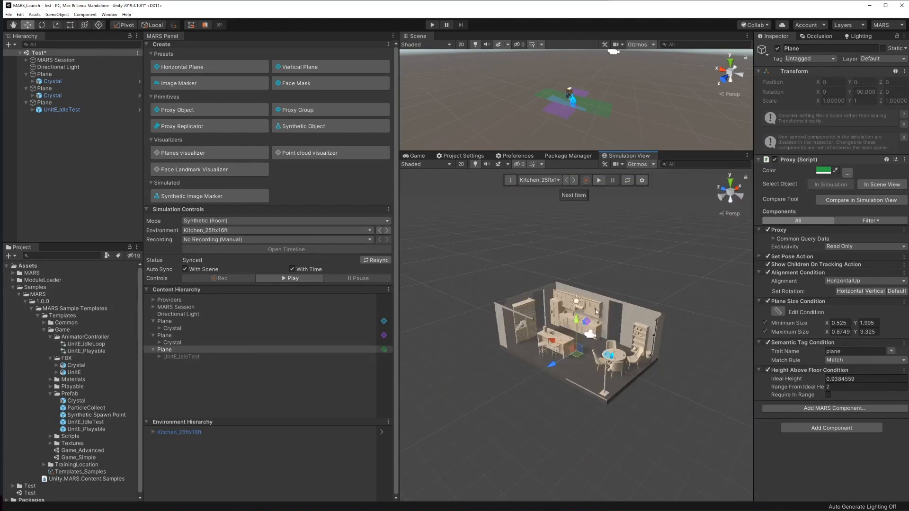
pyautogui.press('w')
pyautogui.moveTo(595, 310); pyautogui.dragTo(803, 330, button='right')
pyautogui.press('a')
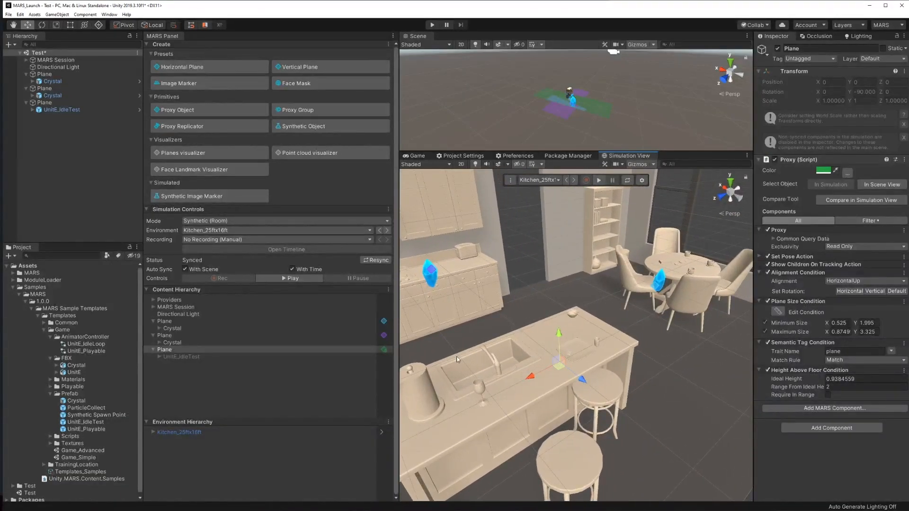
# Step: Compare the UnitE_IdleTest plane proxy with the kitchen island top and disable the maximum size in its Plane Size Condition
pyautogui.click(852, 200)
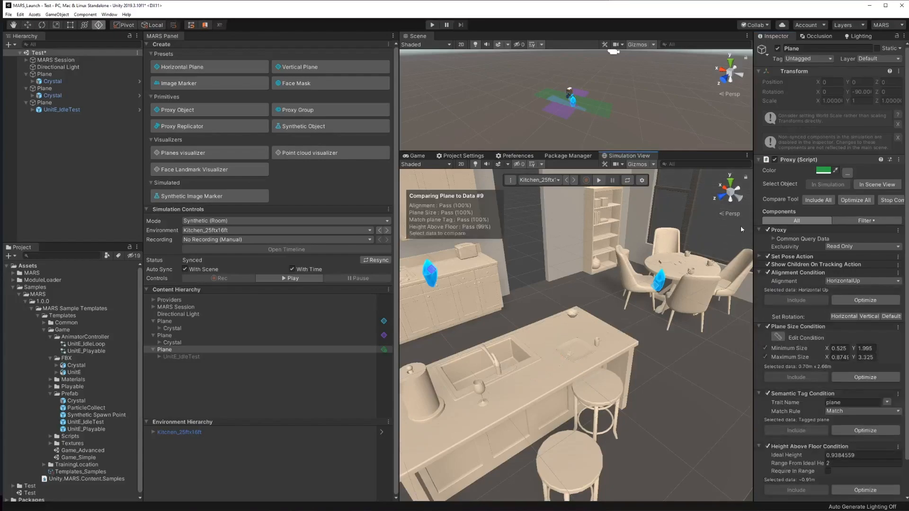
pyautogui.click(539, 354)
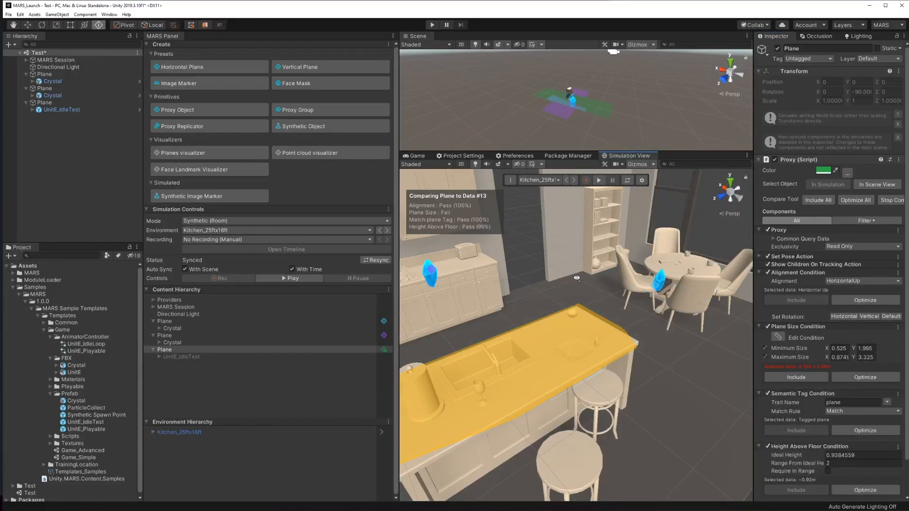
pyautogui.moveTo(539, 354); pyautogui.dragTo(540, 283, button='right')
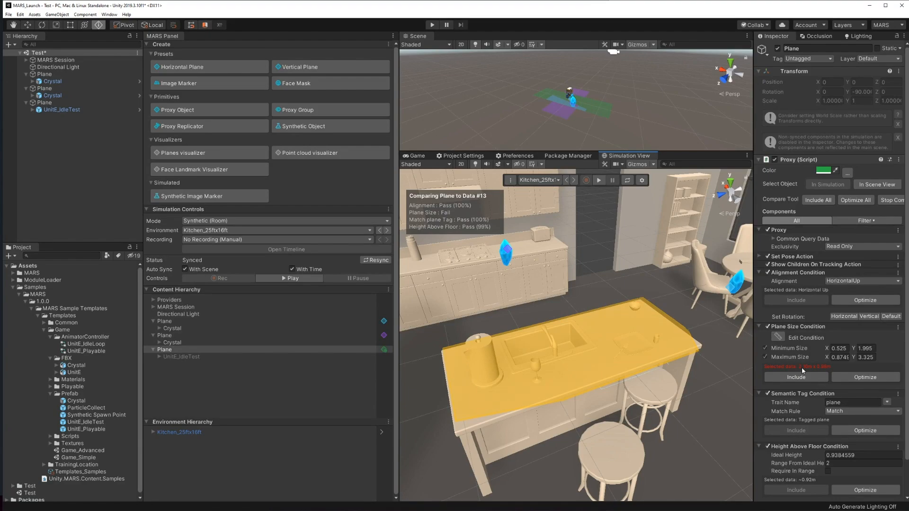
pyautogui.click(766, 357)
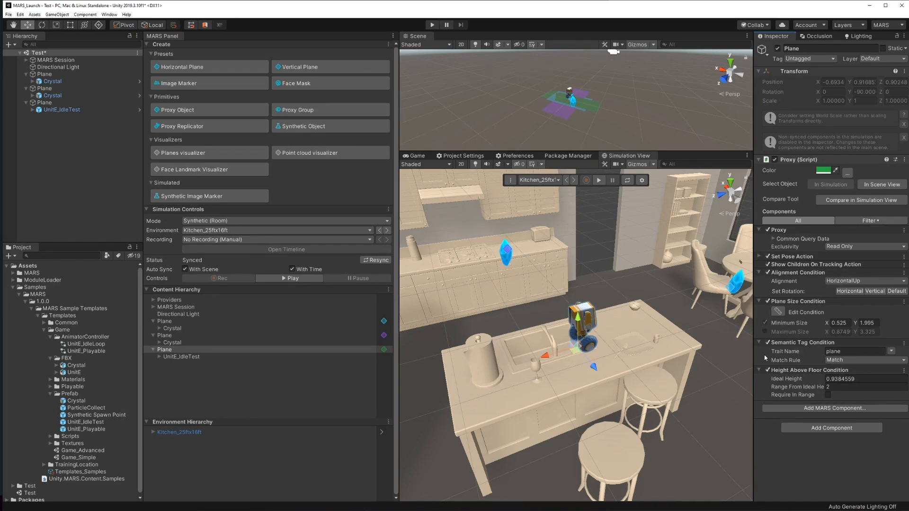
# Step: Switch the environment to LivingRoom_17.5ftx16.5ft and compare the UnitE_IdleTest plane proxy with the low table surface by the fireplace
pyautogui.click(574, 180)
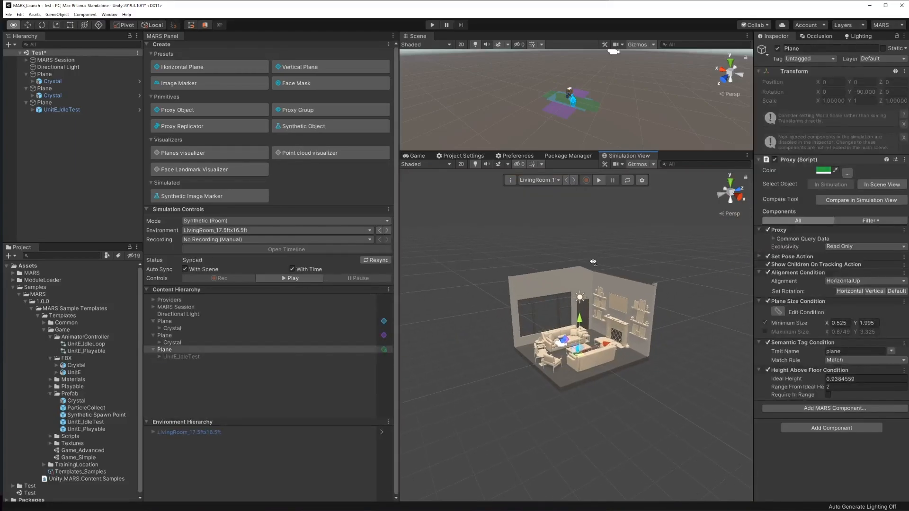
pyautogui.moveTo(593, 262); pyautogui.dragTo(670, 294, button='right')
pyautogui.click(316, 349)
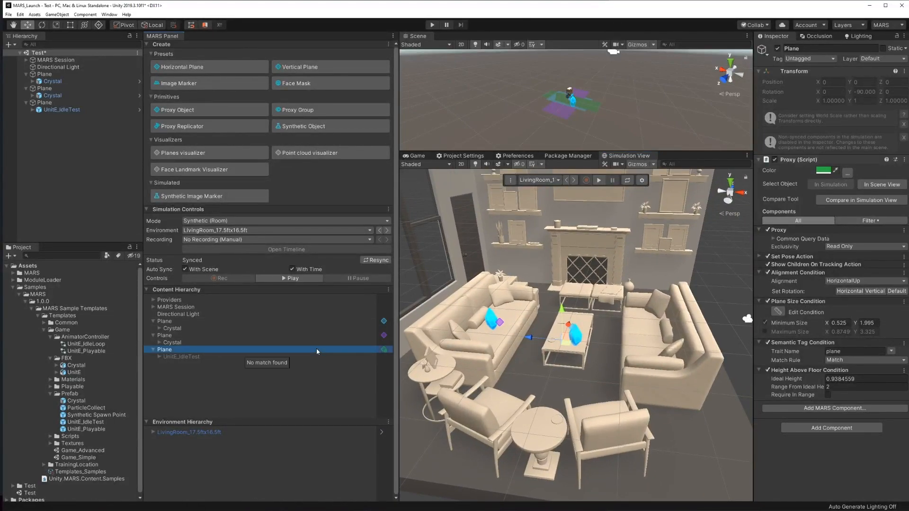
pyautogui.click(861, 199)
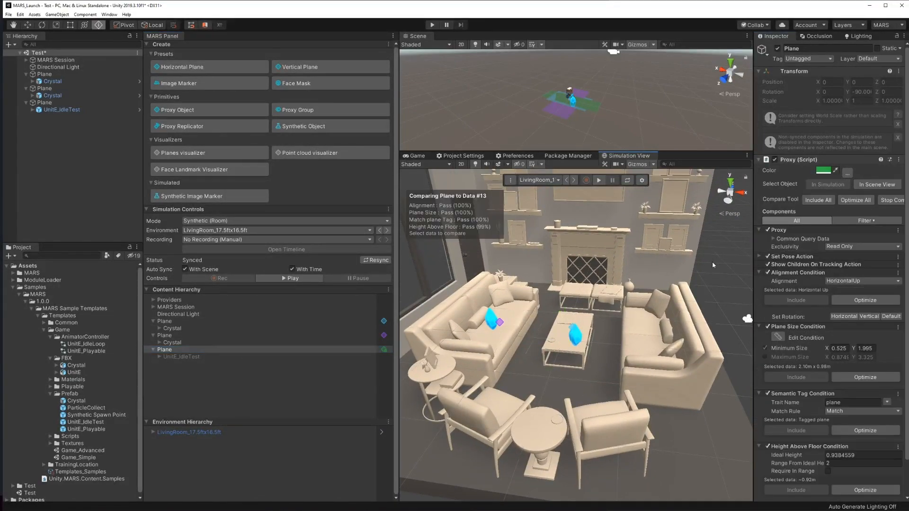
pyautogui.click(609, 293)
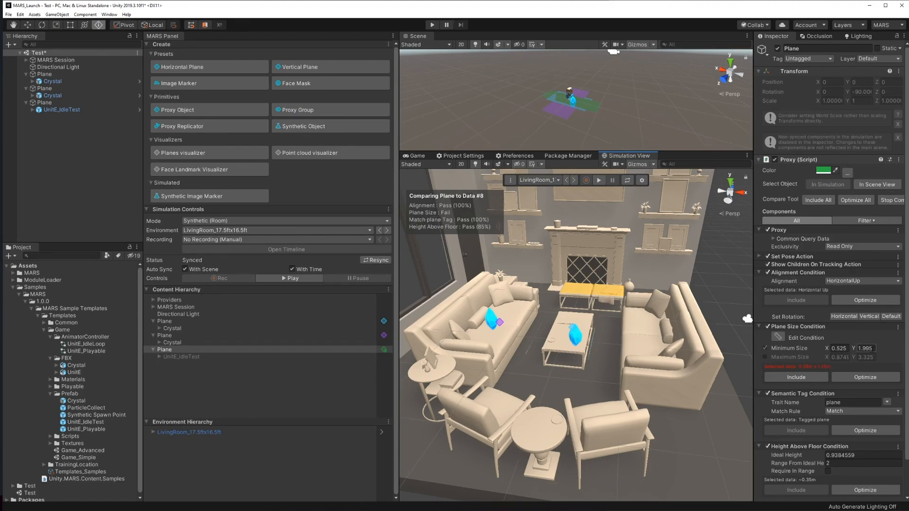
# Step: Set the Y minimum size of the UnitE_IdleTest plane proxy's Plane Size Condition to 1
pyautogui.click(866, 349)
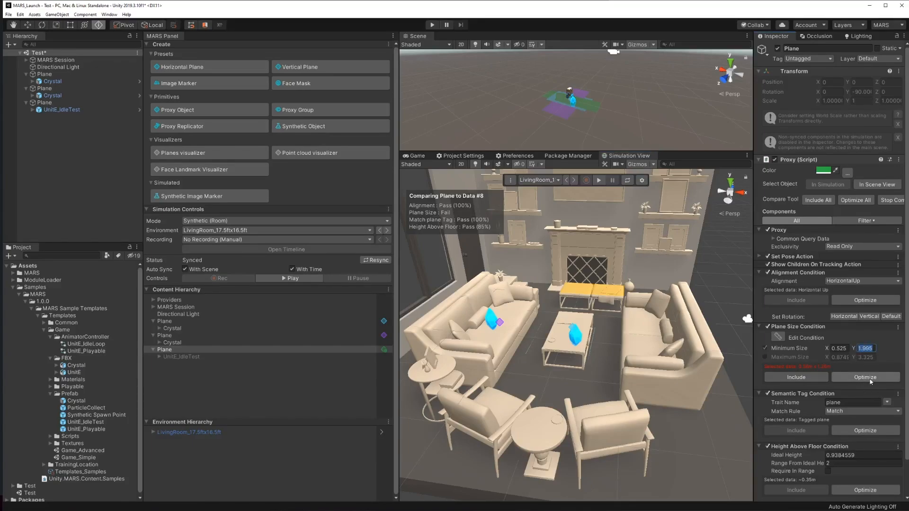
pyautogui.write('1')
pyautogui.press('Return')
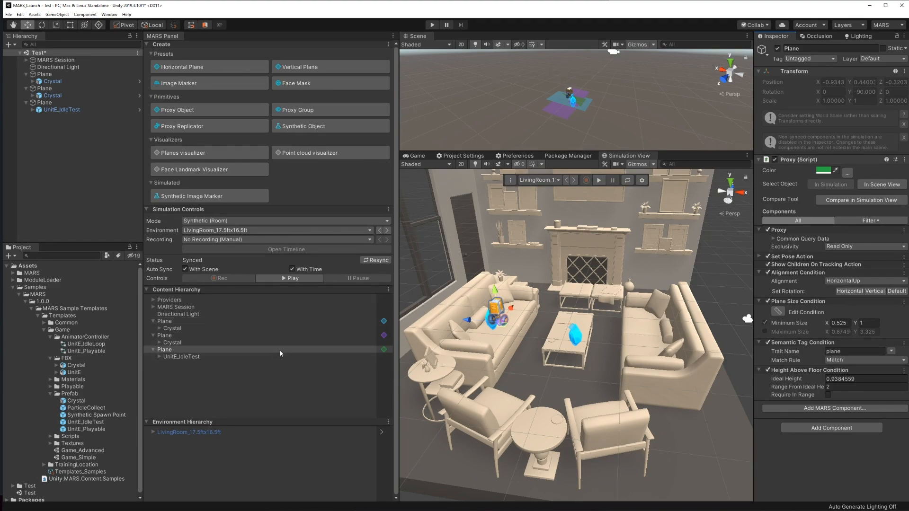
# Step: Set Exclusivity to Reserved on all three plane proxies: the UnitE_IdleTest plane and both Crystal planes
pyautogui.click(858, 246)
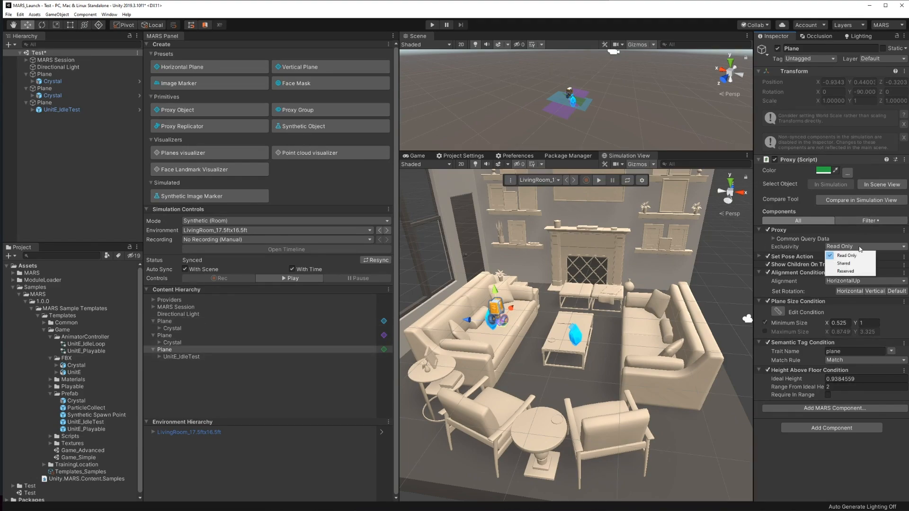
pyautogui.click(858, 271)
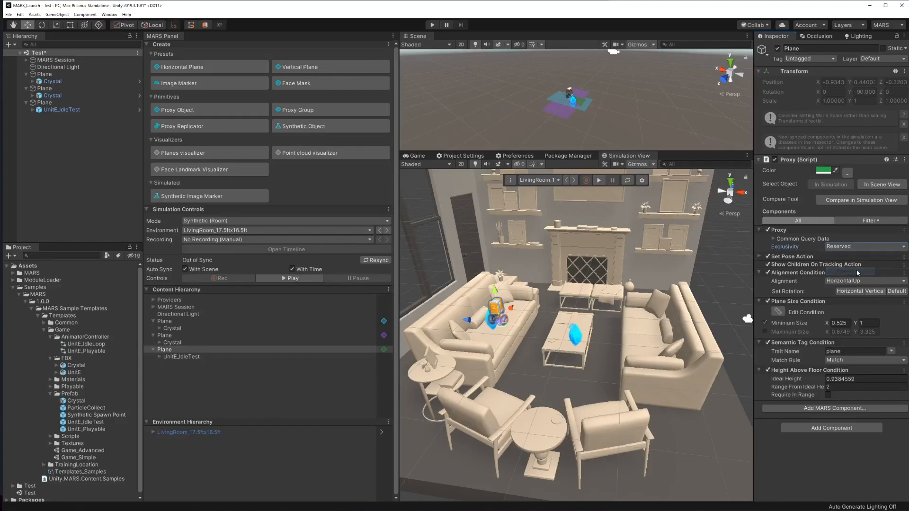
pyautogui.click(294, 336)
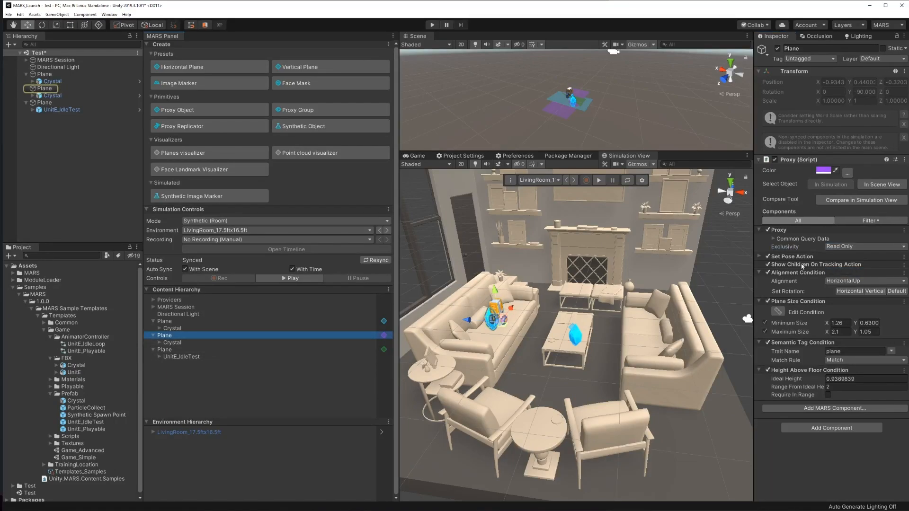
pyautogui.click(851, 246)
pyautogui.click(858, 272)
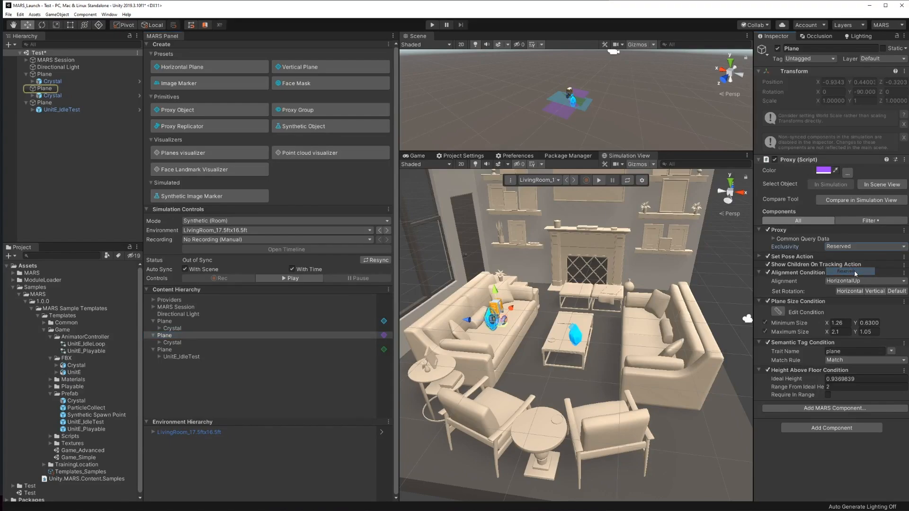
pyautogui.click(229, 321)
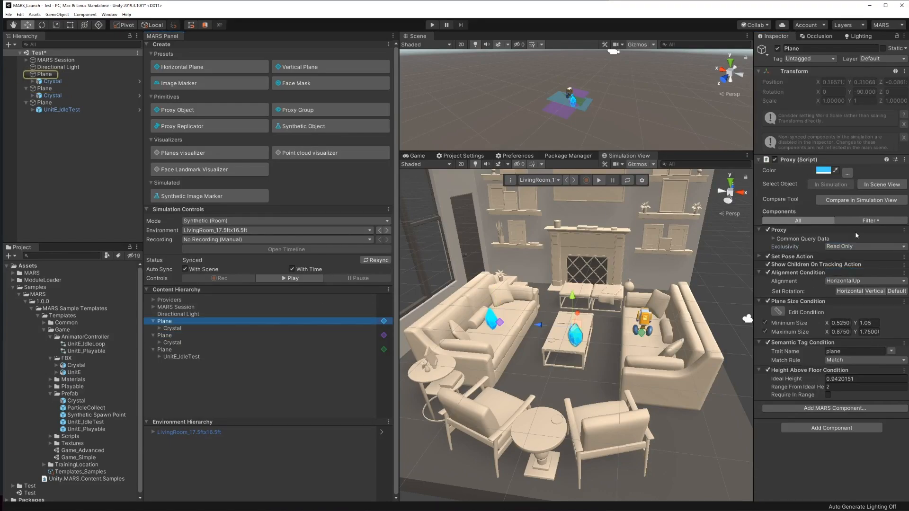
pyautogui.click(865, 247)
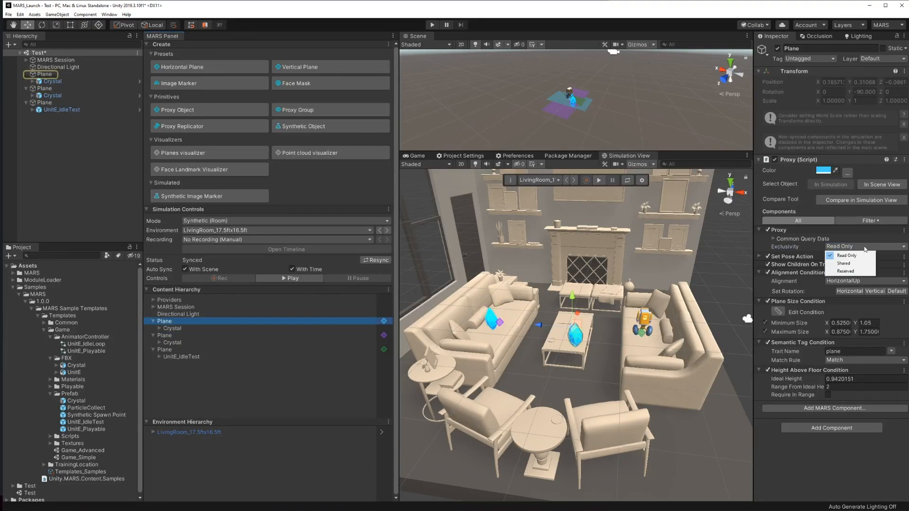
pyautogui.click(858, 272)
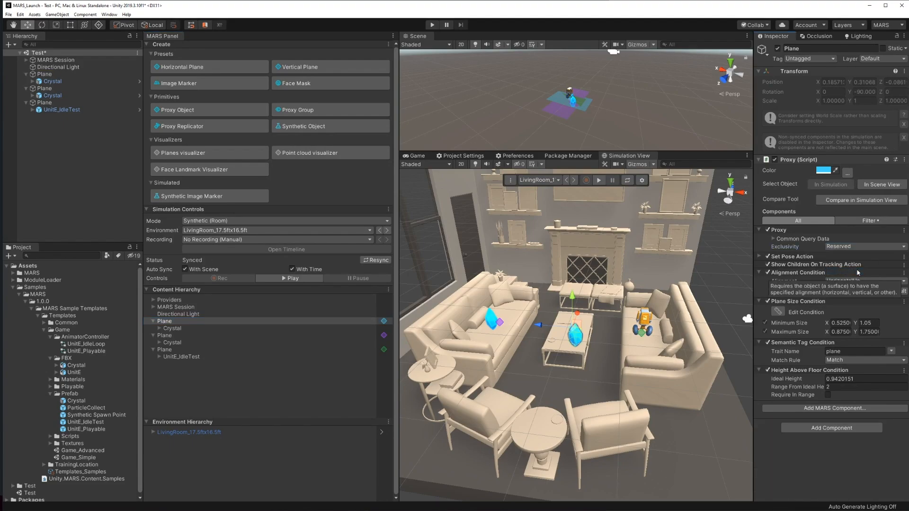
# Step: Switch the simulated environment to LivingRoom_18ftx13ft and inspect where the crystals and robot are placed
pyautogui.click(574, 181)
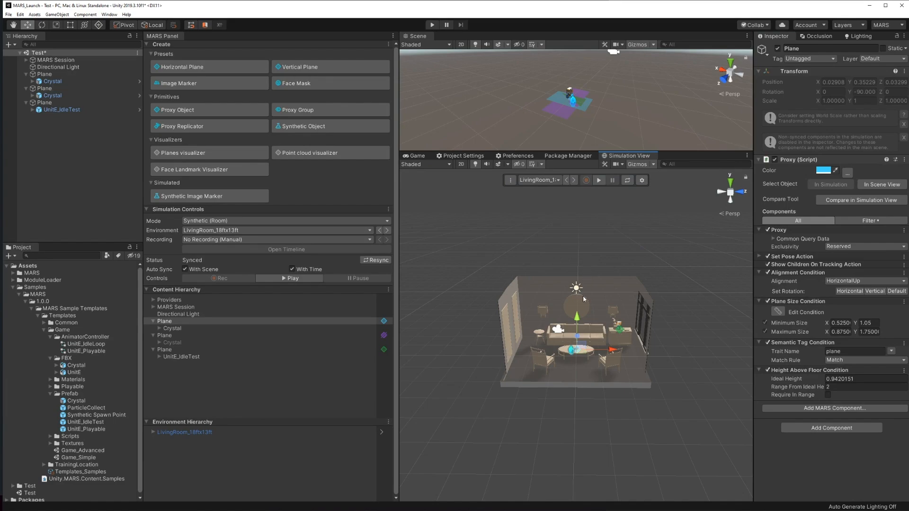
pyautogui.scroll(10, 583, 296)
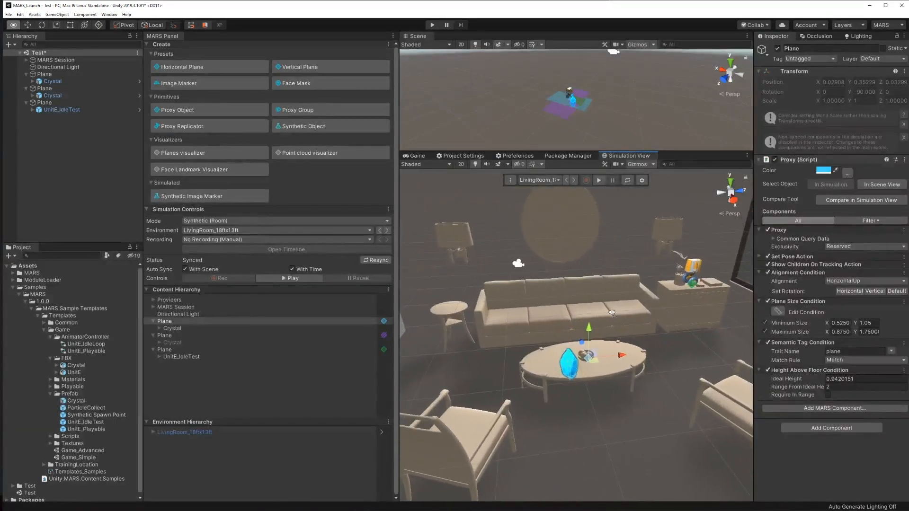
pyautogui.keyDown('alt'); pyautogui.moveTo(612, 313); pyautogui.dragTo(661, 319); pyautogui.keyUp('alt')
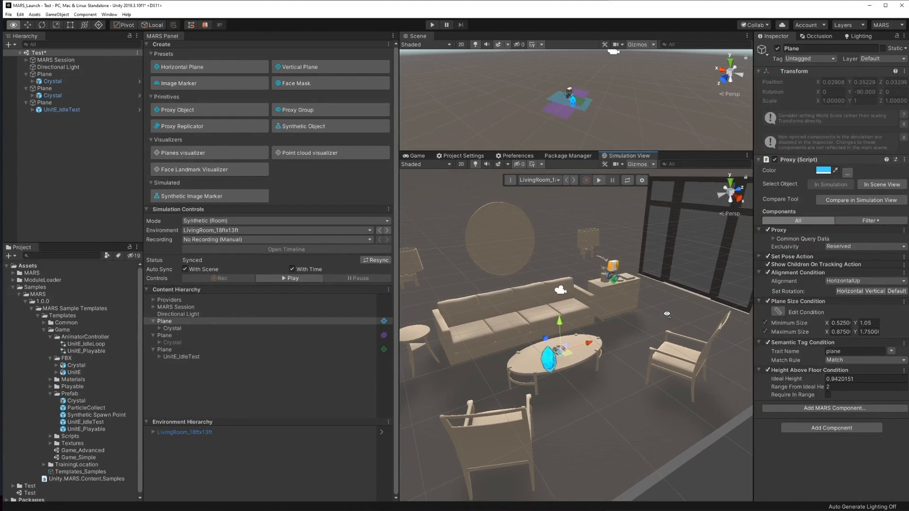
# Step: Compare the purple Crystal plane proxy with the small side table beside the sofa and include that surface in its Plane Size Condition
pyautogui.click(231, 334)
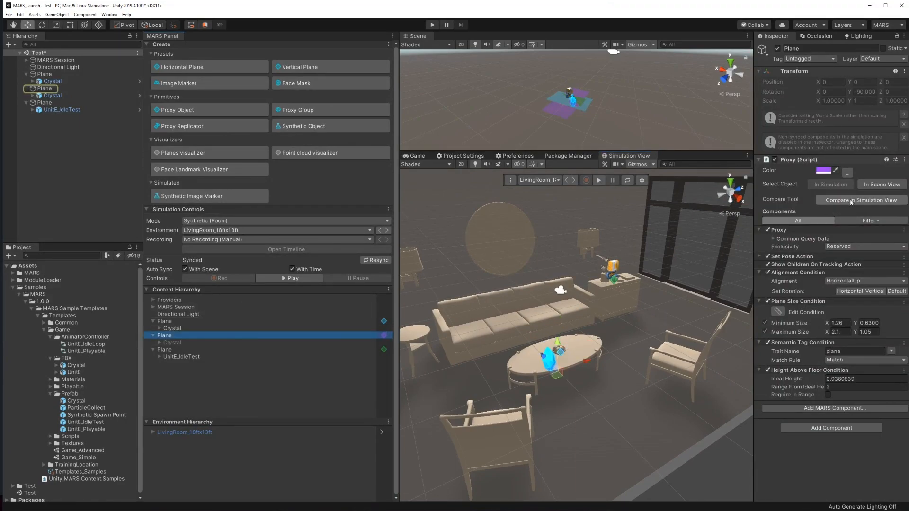
pyautogui.click(871, 200)
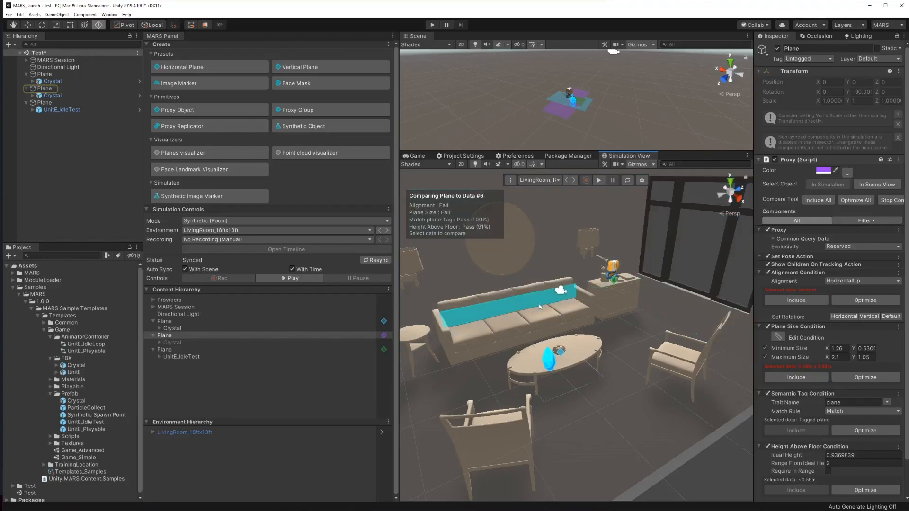
pyautogui.click(413, 331)
pyautogui.moveTo(549, 296); pyautogui.dragTo(509, 289, button='right')
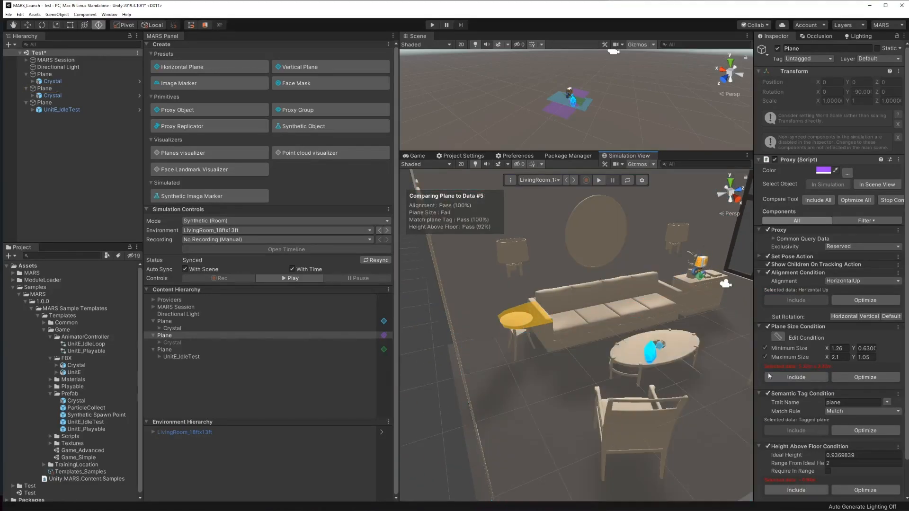
pyautogui.click(802, 377)
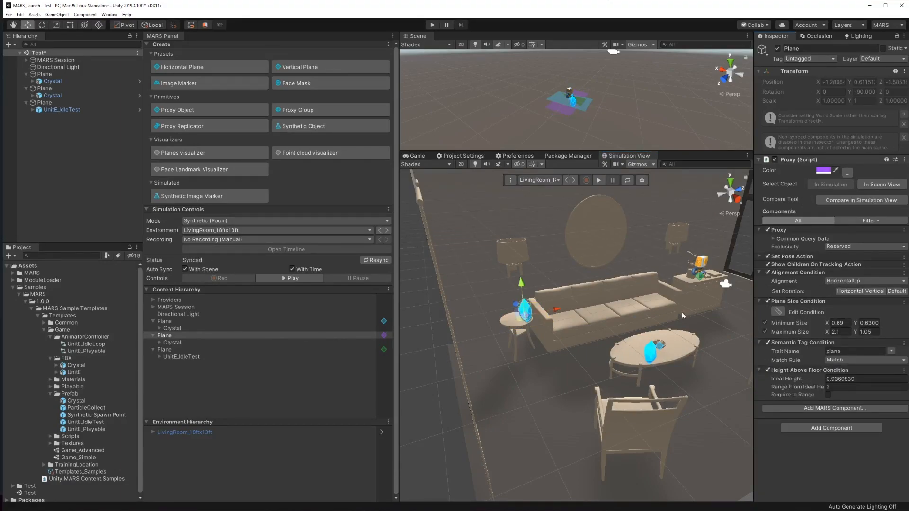
# Step: Switch the simulated environment to LivingRoom_20ftx18.5ft and inspect which surfaces the robot and crystals occupy
pyautogui.moveTo(682, 313); pyautogui.dragTo(728, 306, button='right')
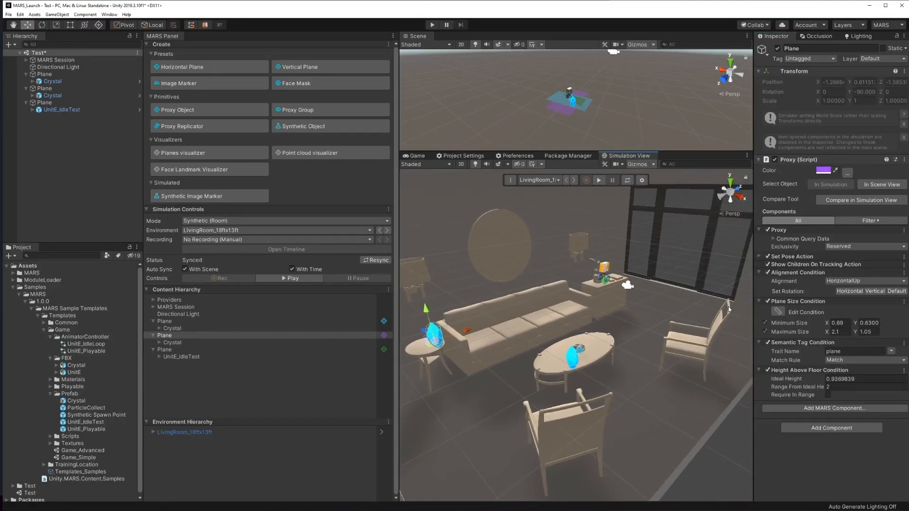
pyautogui.click(574, 180)
pyautogui.moveTo(573, 282); pyautogui.dragTo(491, 303, button='right')
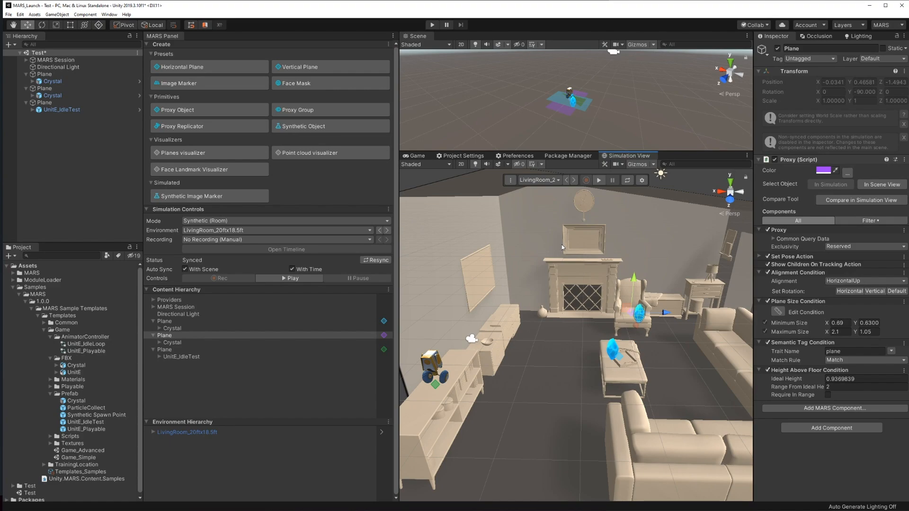
# Step: Go back through the living rooms to LivingRoom_17.5ftx16.5ft and examine the robot and crystal placement up close
pyautogui.click(567, 180)
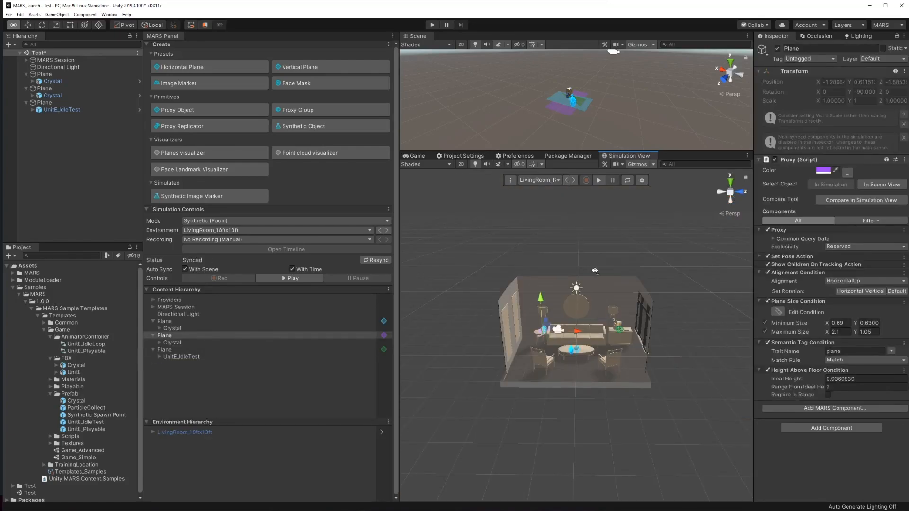
pyautogui.click(567, 180)
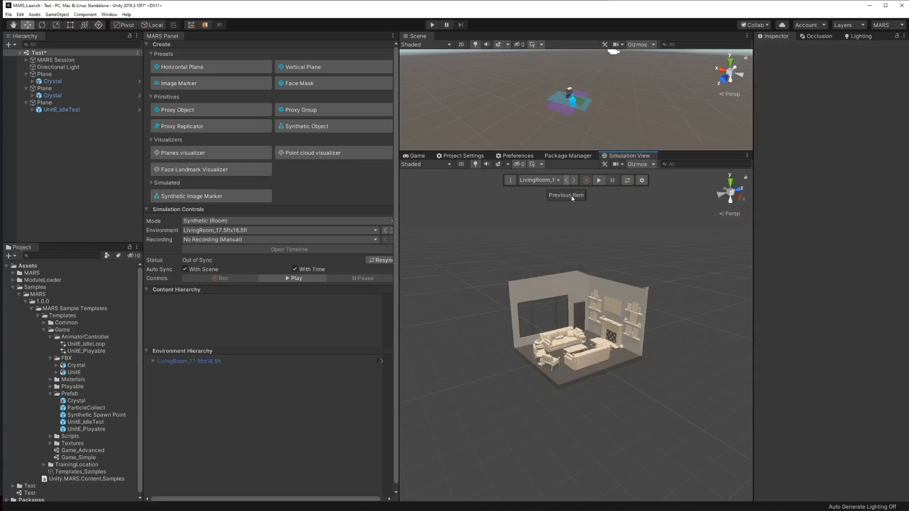
pyautogui.scroll(3, 584, 239)
pyautogui.scroll(5, 583, 238)
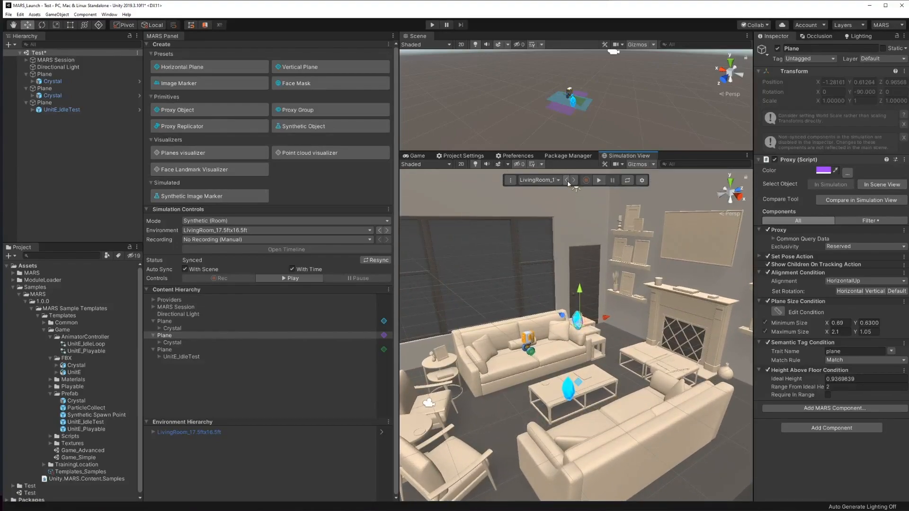
# Step: Check the robot and crystal placement in the Kitchen_25ftx16ft and Kitchen_17ftx16ft environments
pyautogui.click(567, 180)
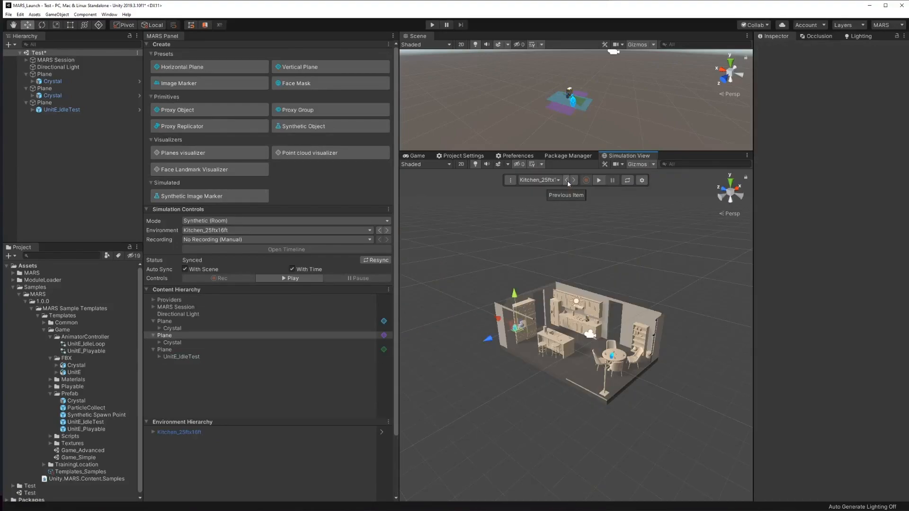
pyautogui.scroll(5, 570, 232)
pyautogui.scroll(3, 570, 232)
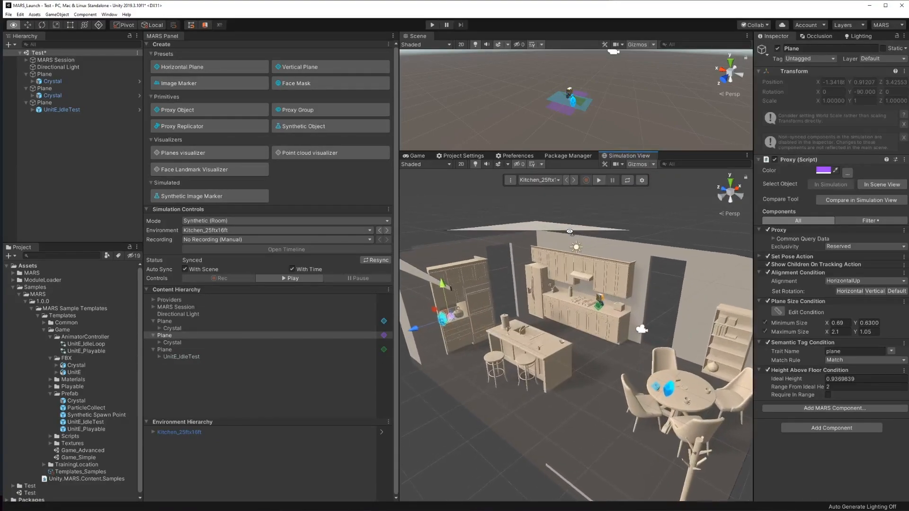
pyautogui.click(567, 181)
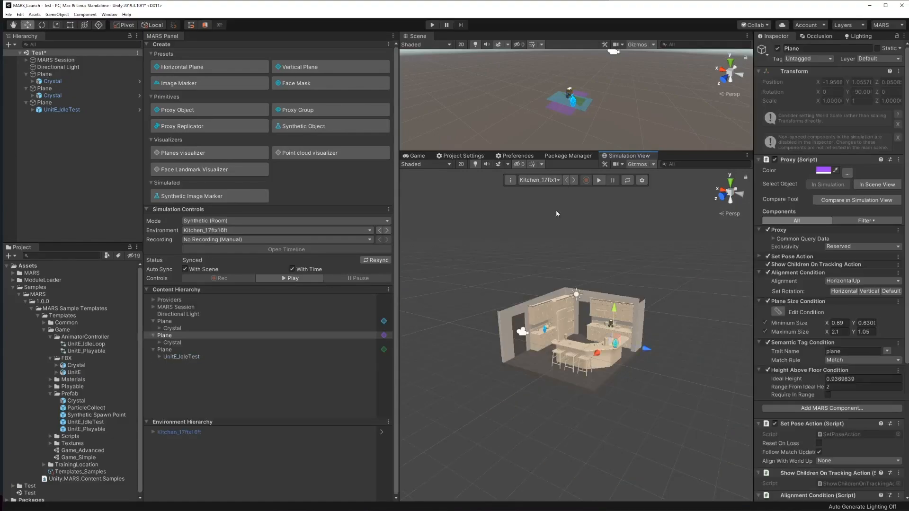
pyautogui.scroll(5, 563, 228)
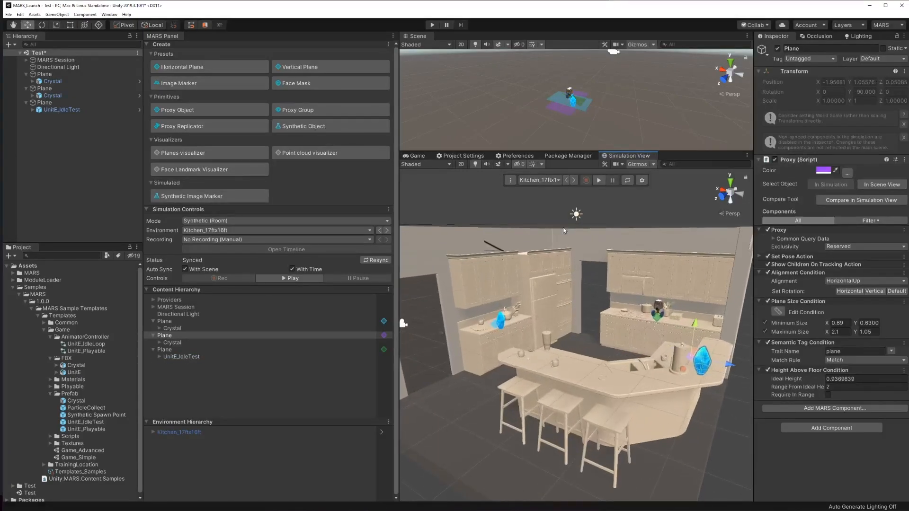
# Step: Switch the simulated environment to Kitchen_13ftx9ft and inspect the robot and crystals on its surfaces
pyautogui.click(566, 180)
pyautogui.scroll(5, 579, 220)
pyautogui.scroll(6, 580, 223)
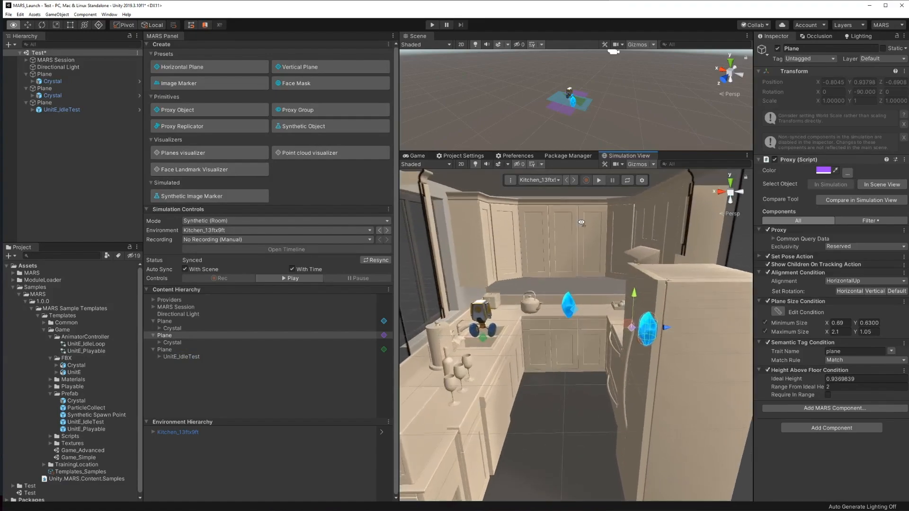